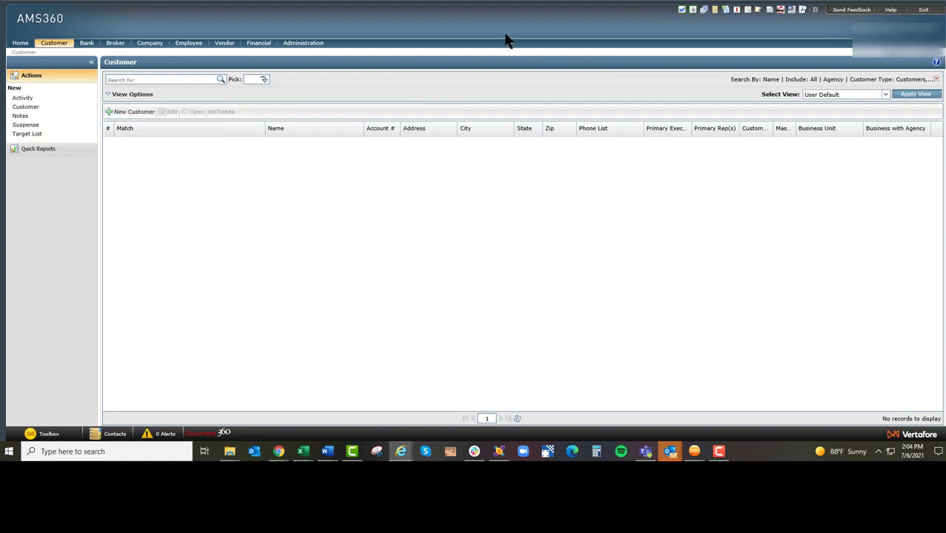
Start a blank activity from the Customer center, turn off Create Activity, and discard the form without saving
click(681, 10)
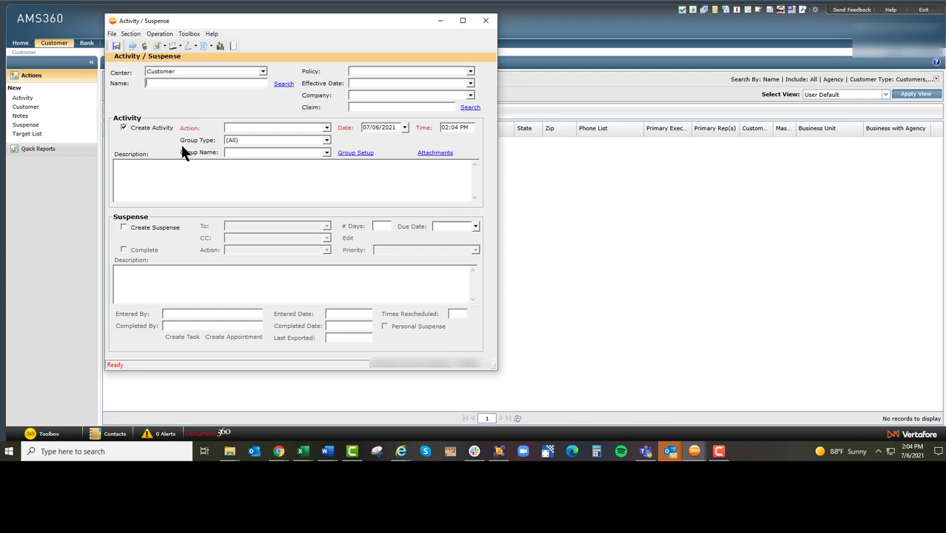
click(123, 128)
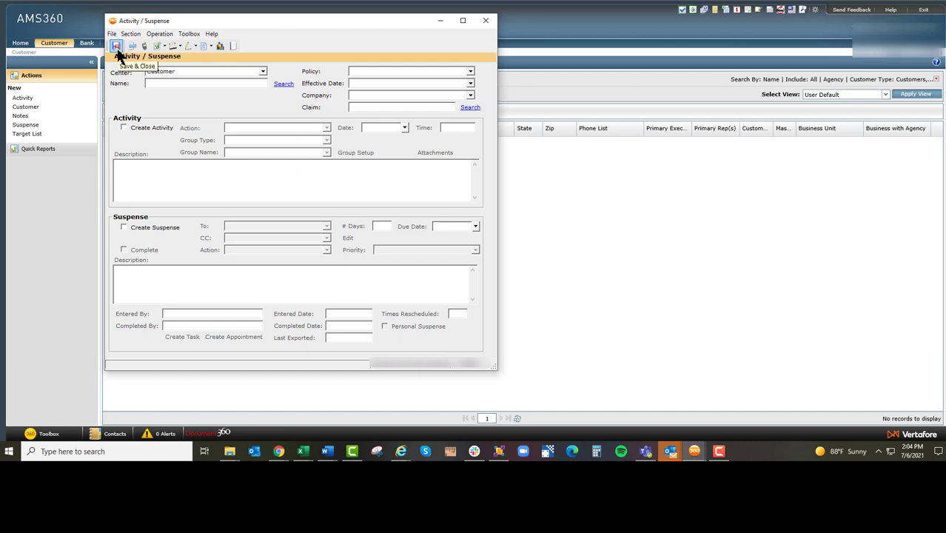
click(490, 22)
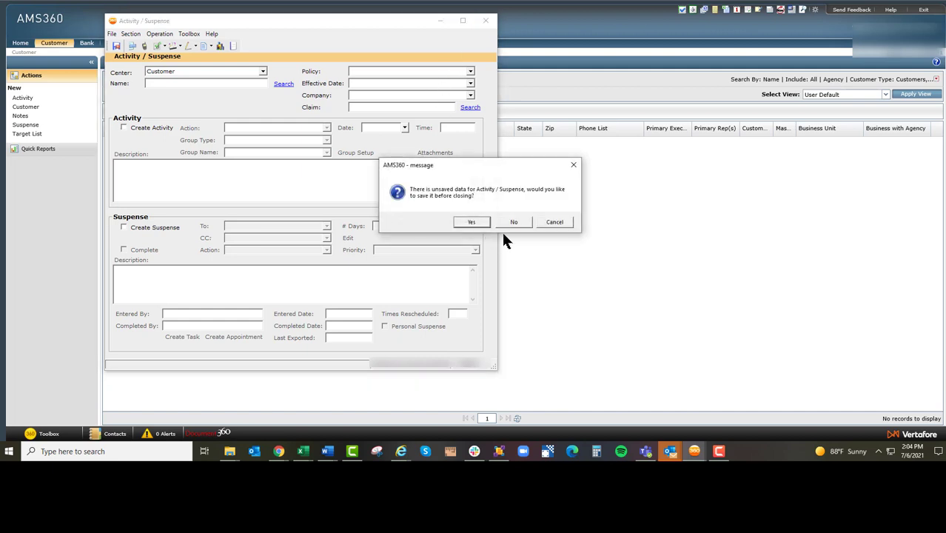
click(513, 222)
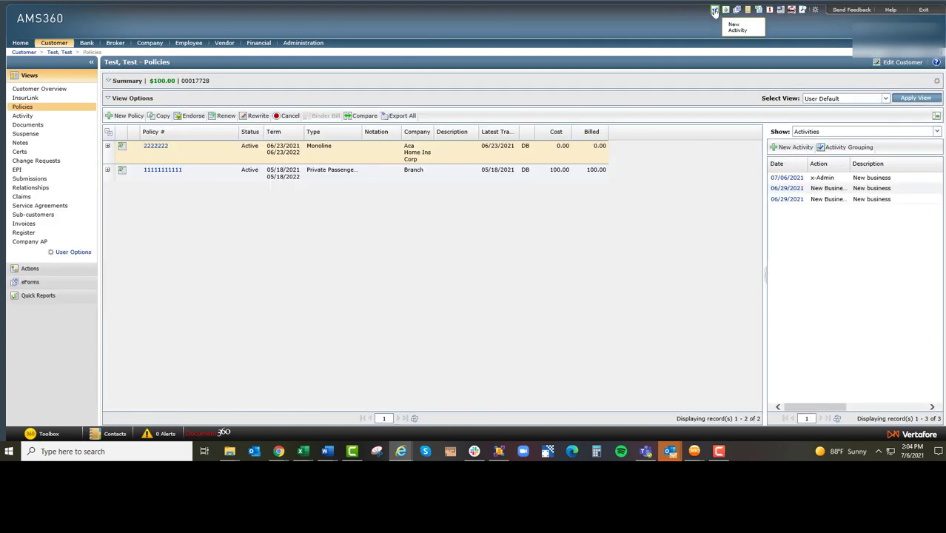
Start an activity for the customer's Private Passenger Auto policy, turn off Create Activity, and save and close the form
click(714, 10)
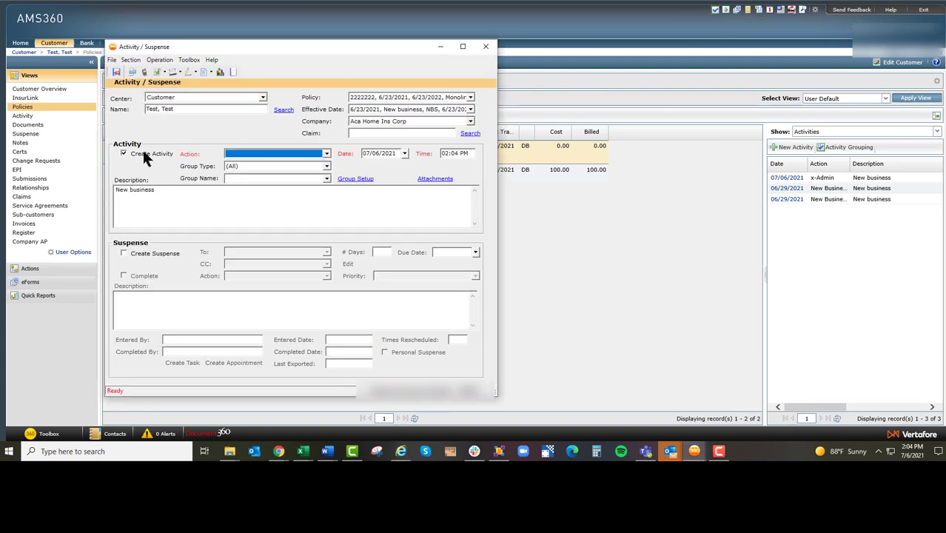
click(396, 100)
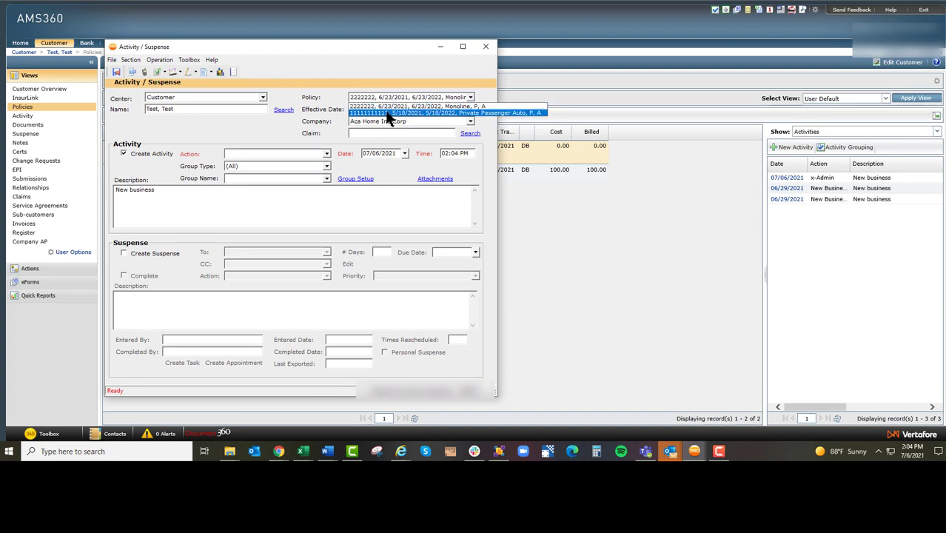
click(386, 113)
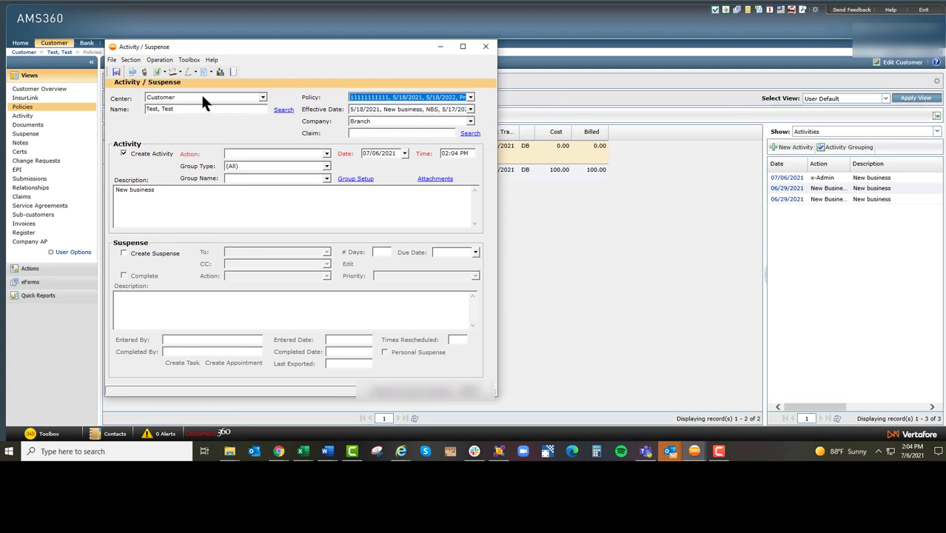
drag(194, 109, 139, 128)
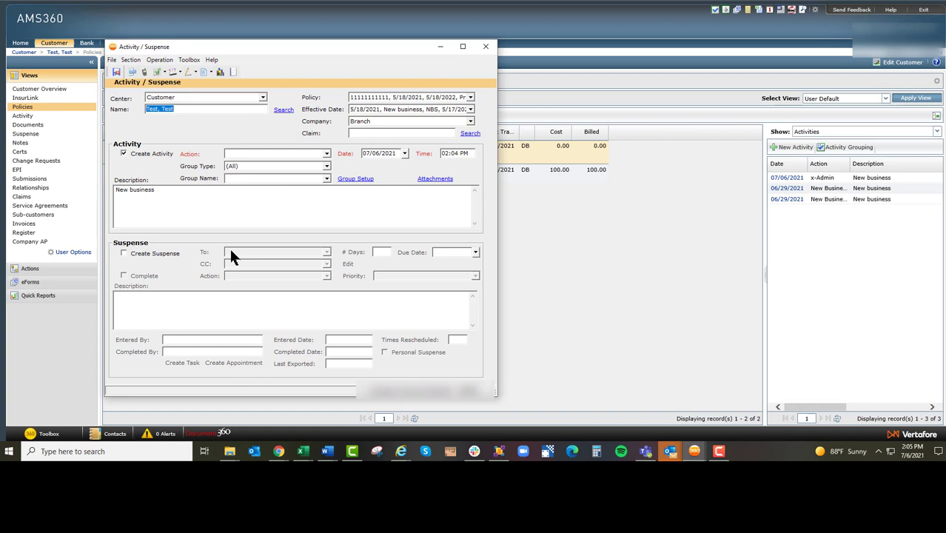
click(133, 155)
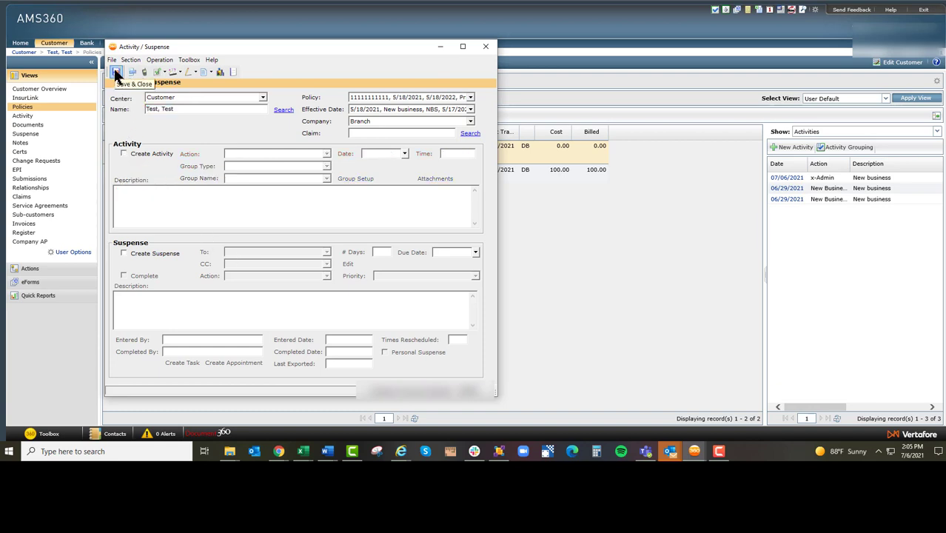
click(116, 73)
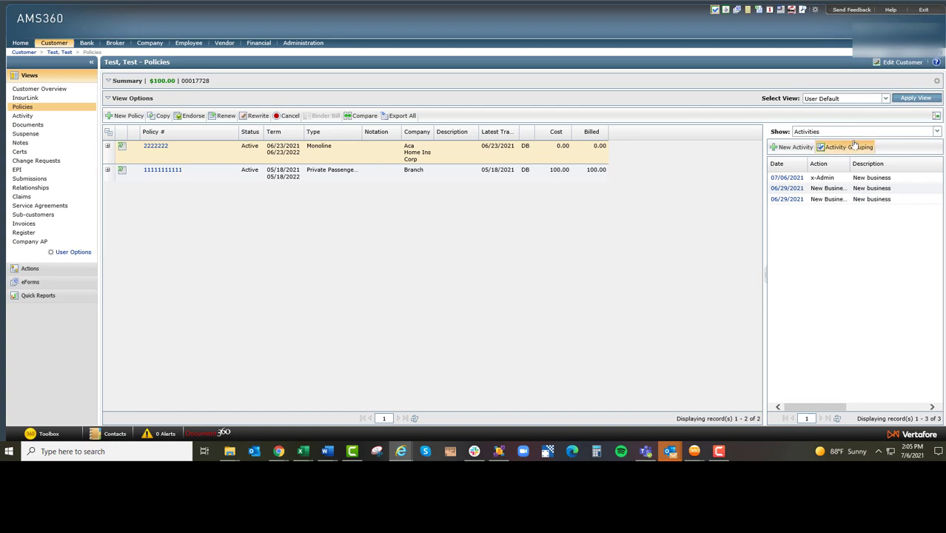
Hide and restore the activities preview beside the policy list, start an activity from it, and close the form with Create Activity off
click(937, 115)
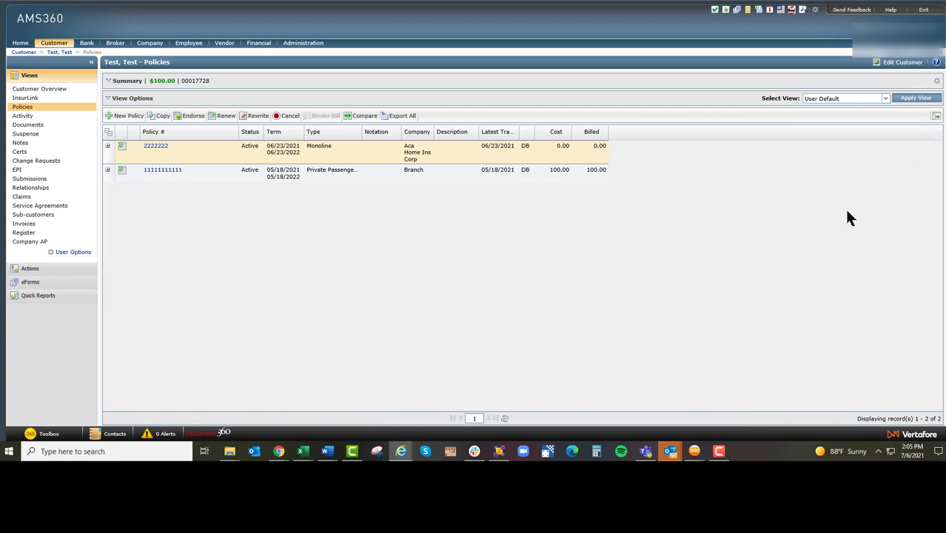
click(936, 116)
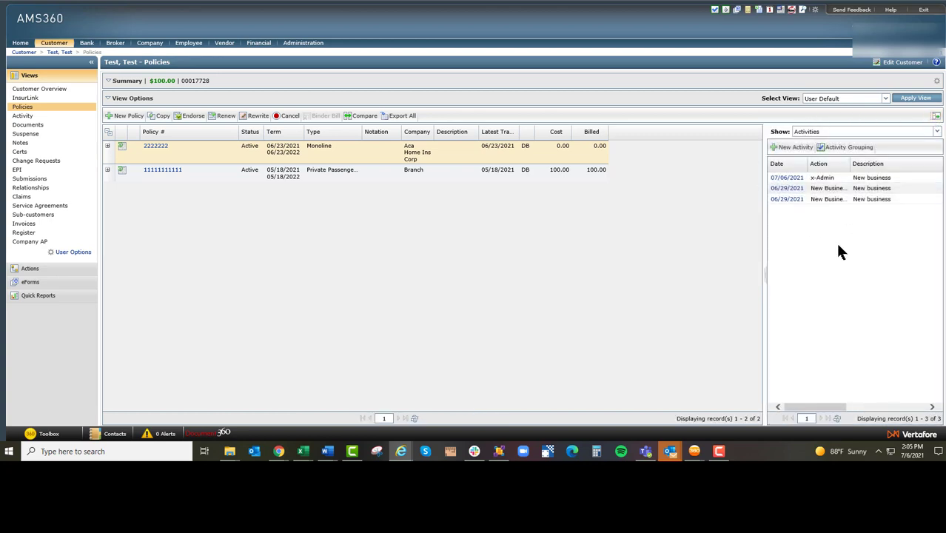
click(792, 148)
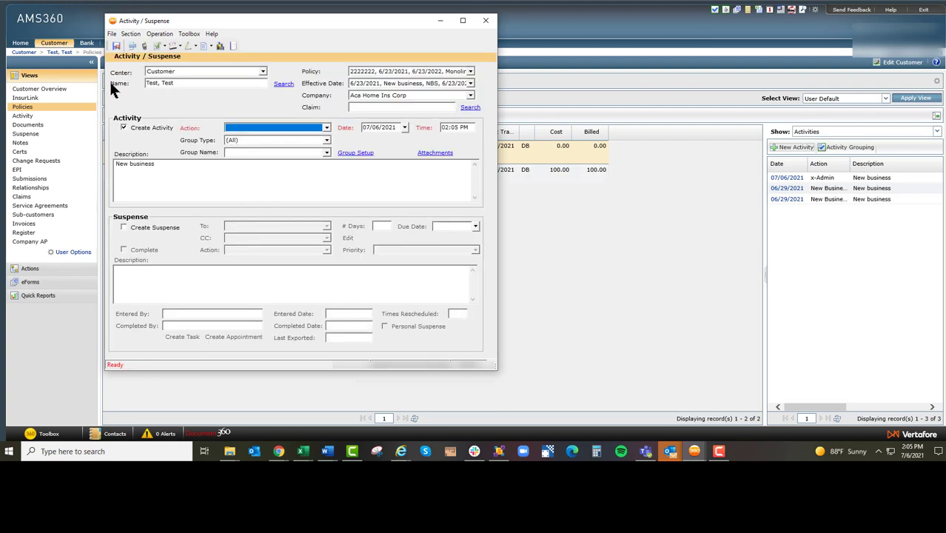
click(125, 126)
click(116, 46)
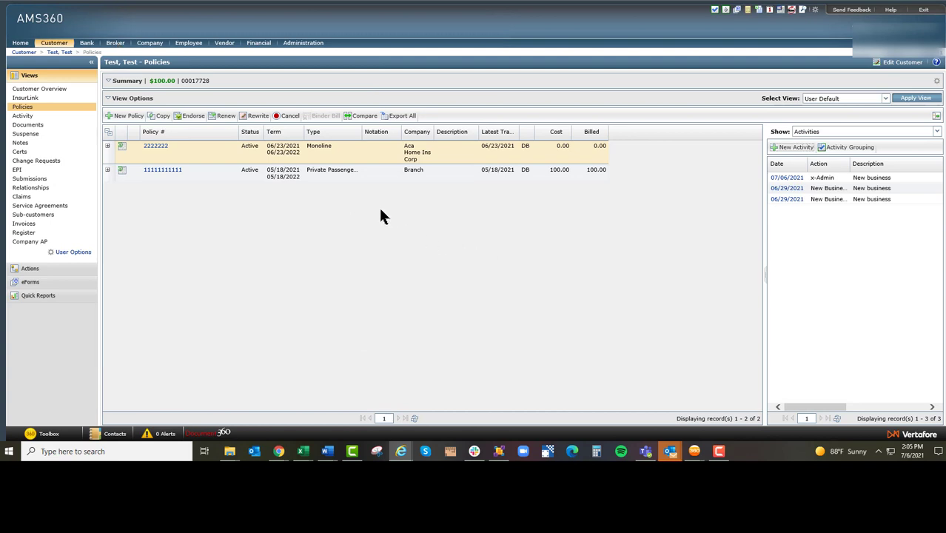
Open the Monoline policy's information page and launch its full policy record
click(124, 146)
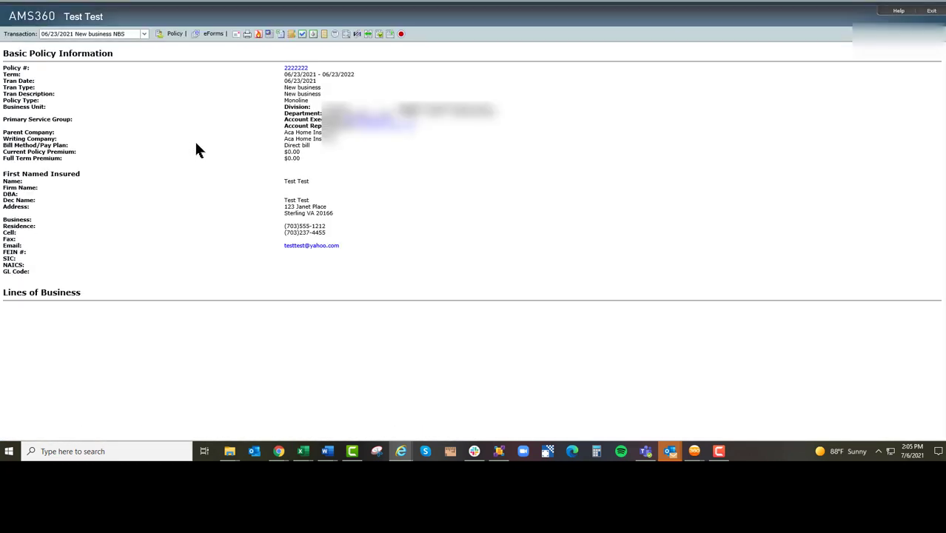
click(302, 34)
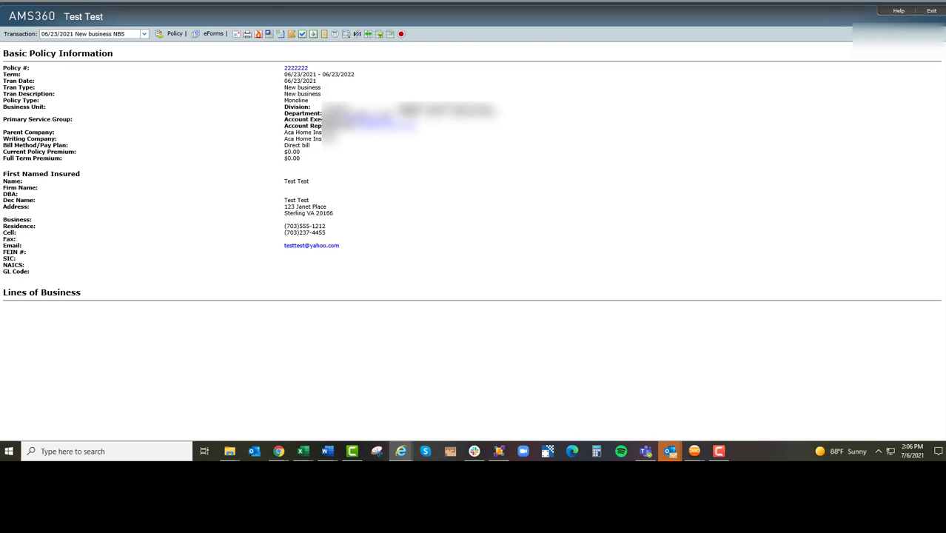
click(296, 69)
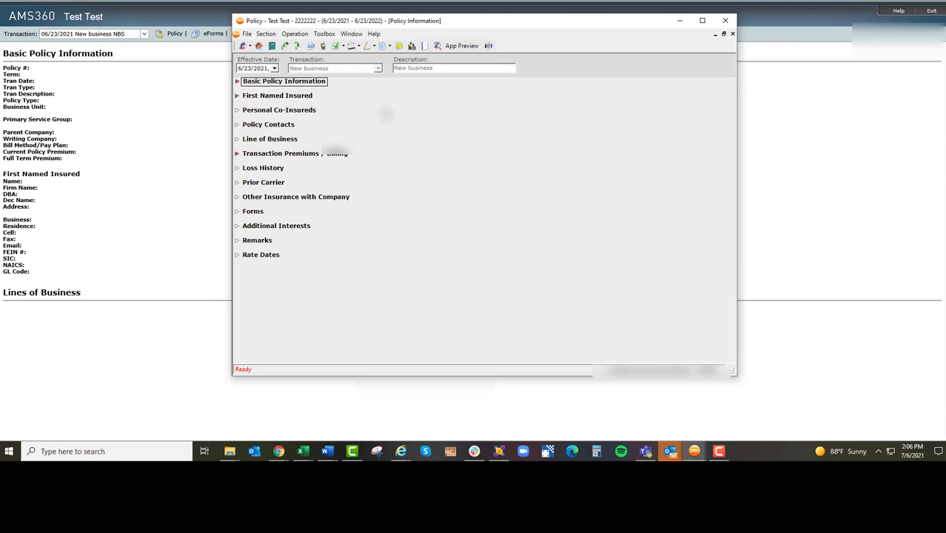
Check the activity options inside the policy record and close the record
click(336, 44)
mouse_move(352, 48)
click(465, 20)
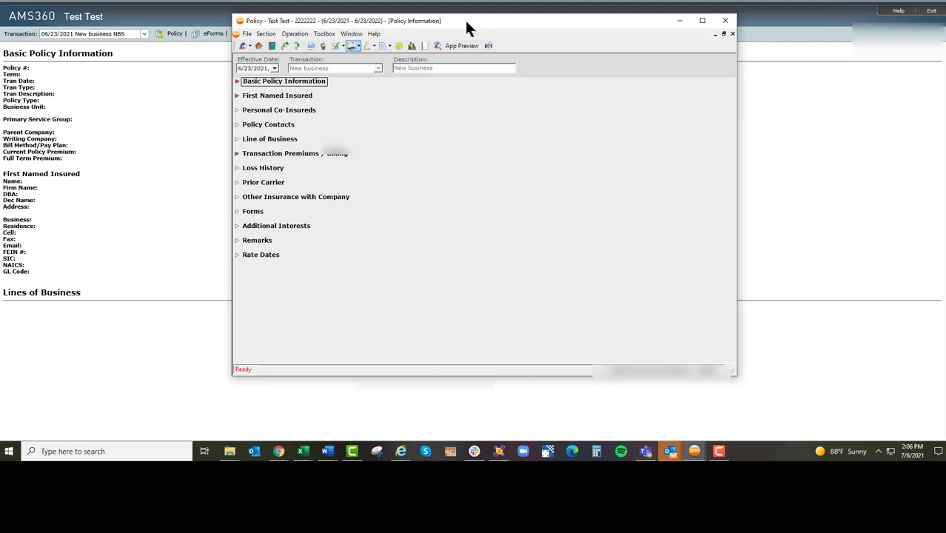
click(726, 23)
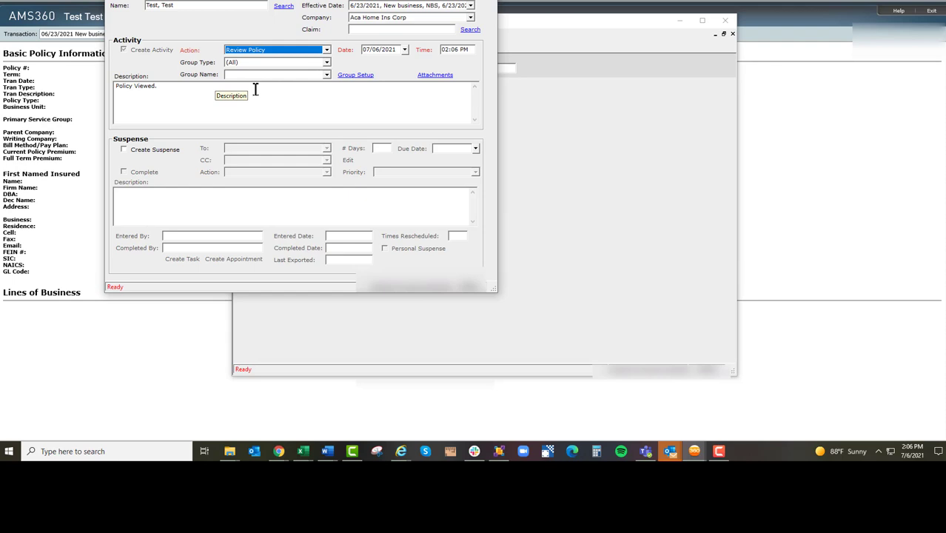
Set the action of the "Policy Viewed." activity to x-Admin, and save and close it
click(191, 89)
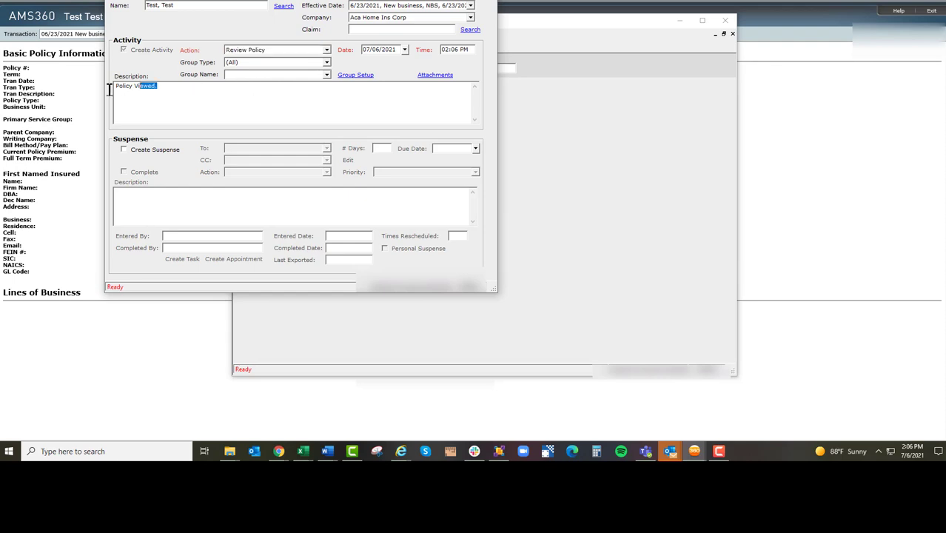
click(270, 49)
scroll(270, 50, down, 2)
key(x)
key(x)
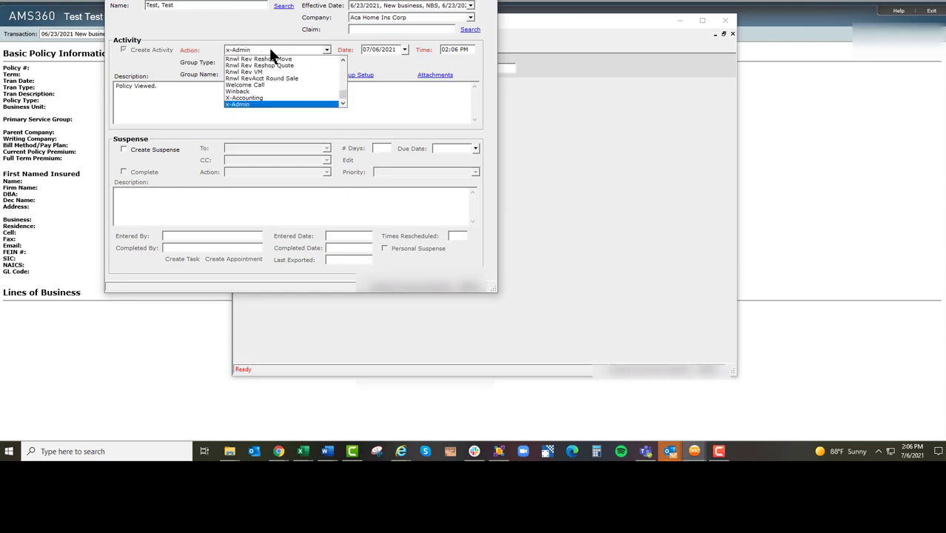
key(Tab)
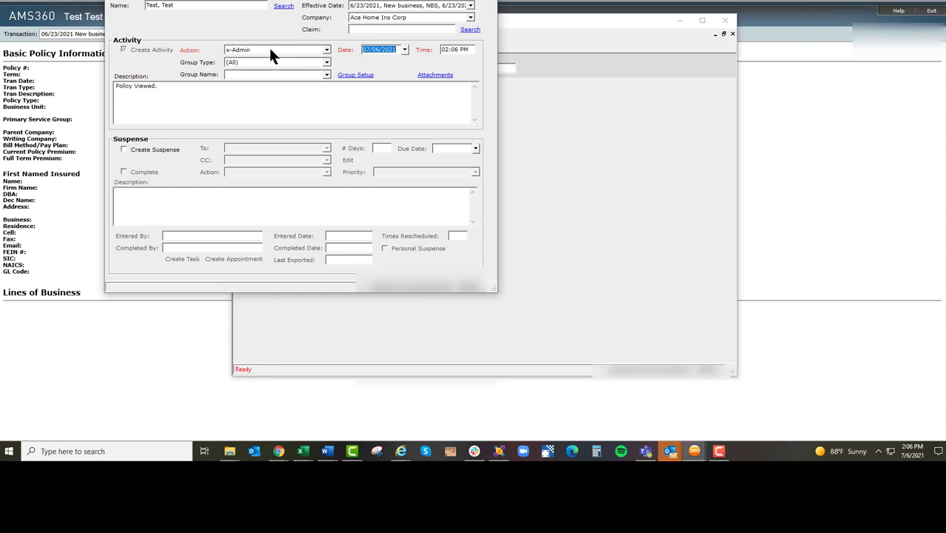
click(122, 1)
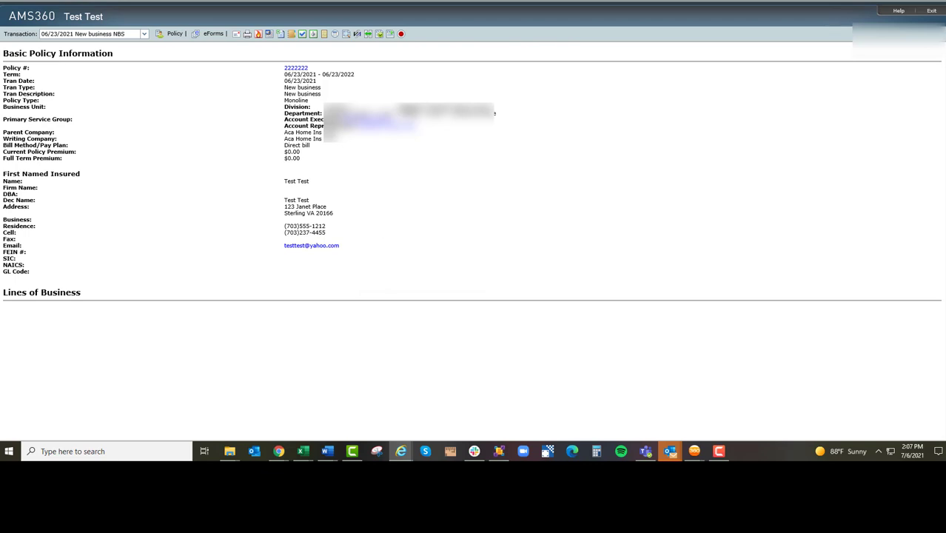
Create a new activity for the Monoline policy with the action Reshop-Quote
click(302, 34)
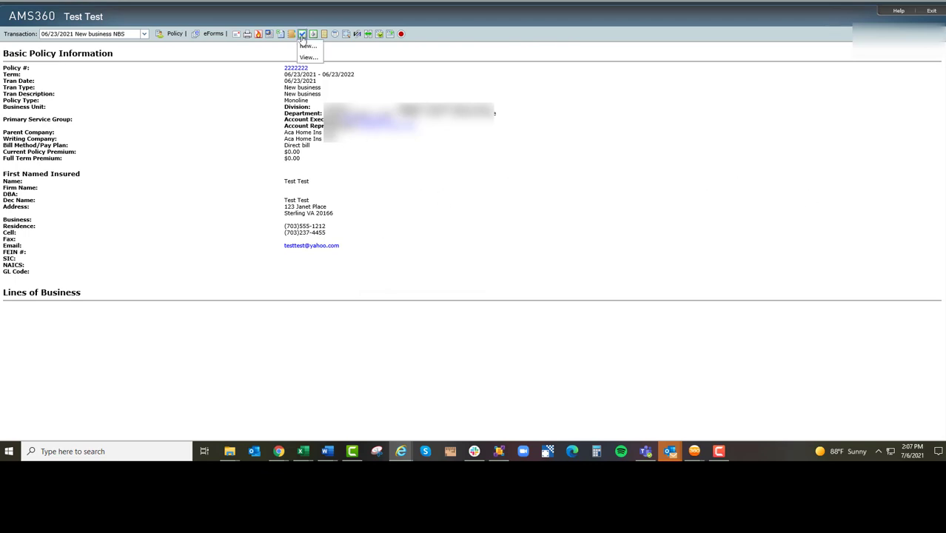
mouse_move(302, 37)
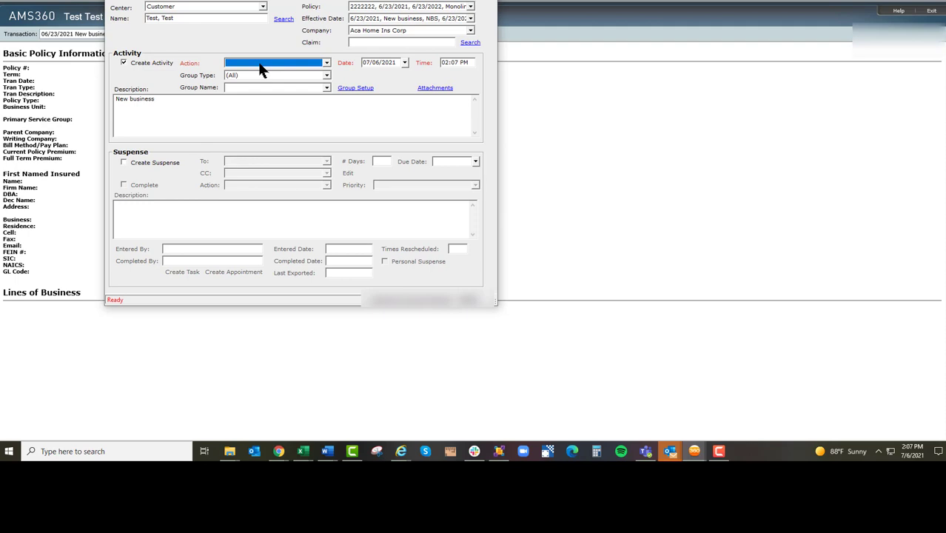
key(r)
key(r)
key(r)
Replace the activity description with "21 22 HO Quoted Trav $1500.00 @ 12.5% + Ag Fee $150.00 all coverages"
drag(178, 107, 63, 110)
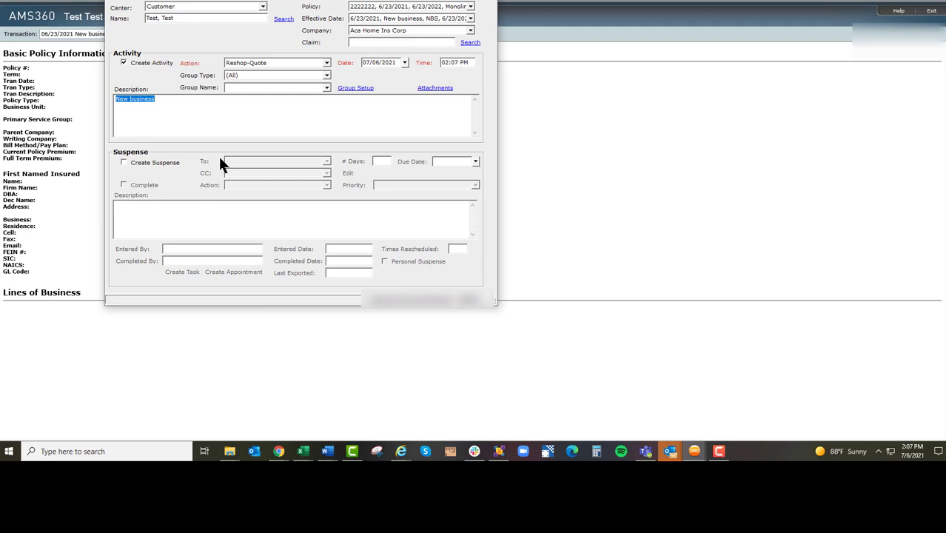
text(21 22 HO)
text(Quoted Trav $15)
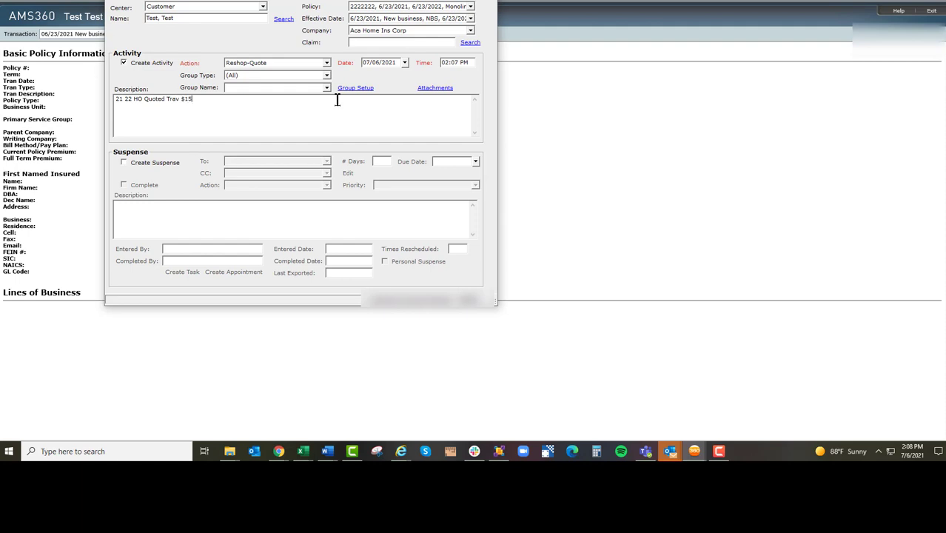
text(00.00 @ 12.5% + Ag Fee $150.00  all)
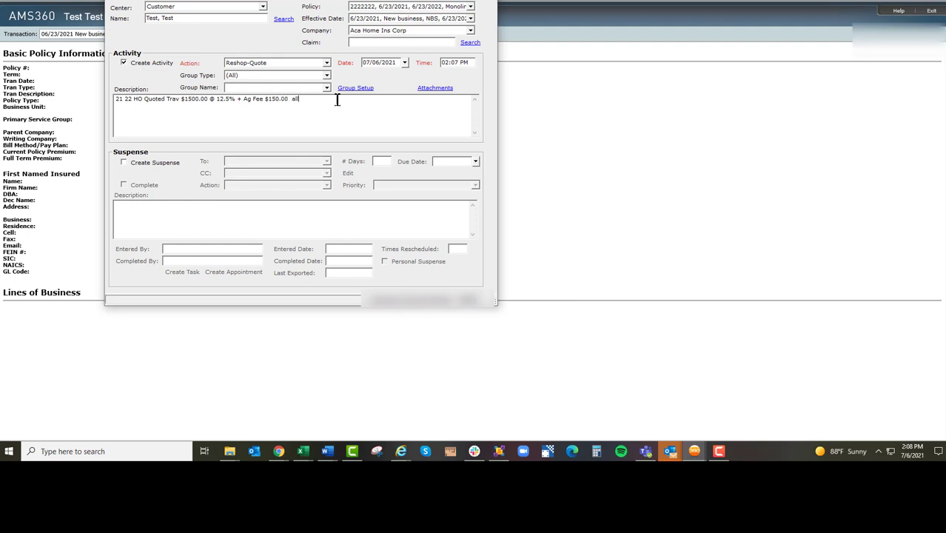
text( coverages)
Attach the "adjusting quick access options" PDF to the activity and reuse the activity description as the attachment's description
drag(336, 100, 96, 94)
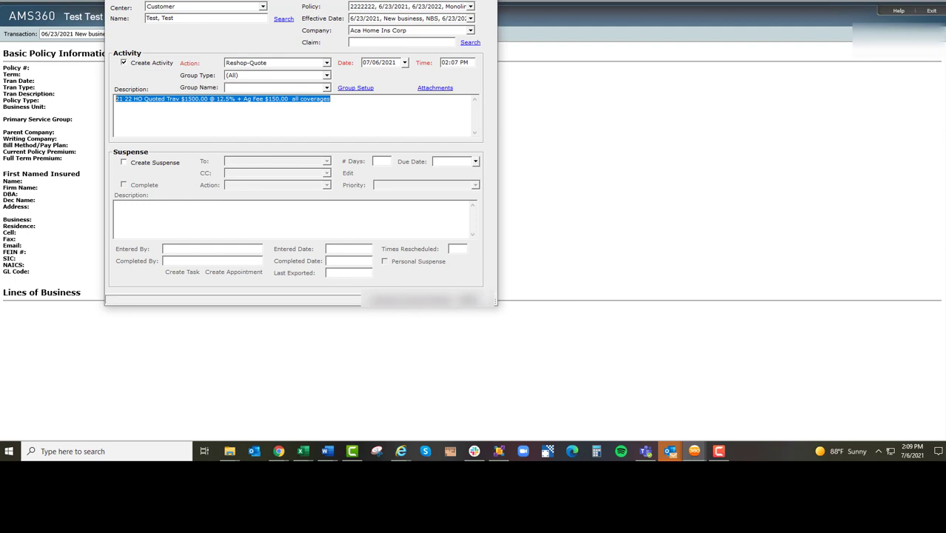
drag(301, 138, 358, 167)
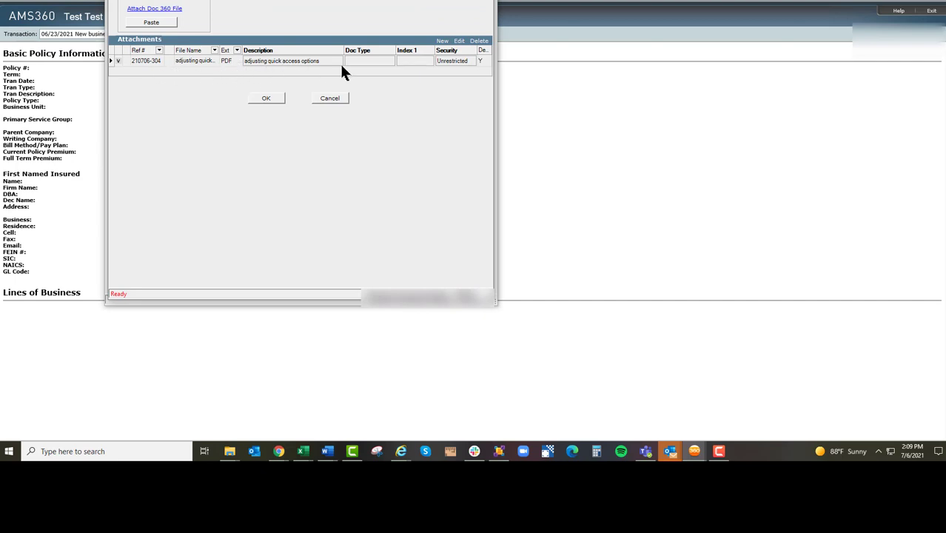
click(295, 62)
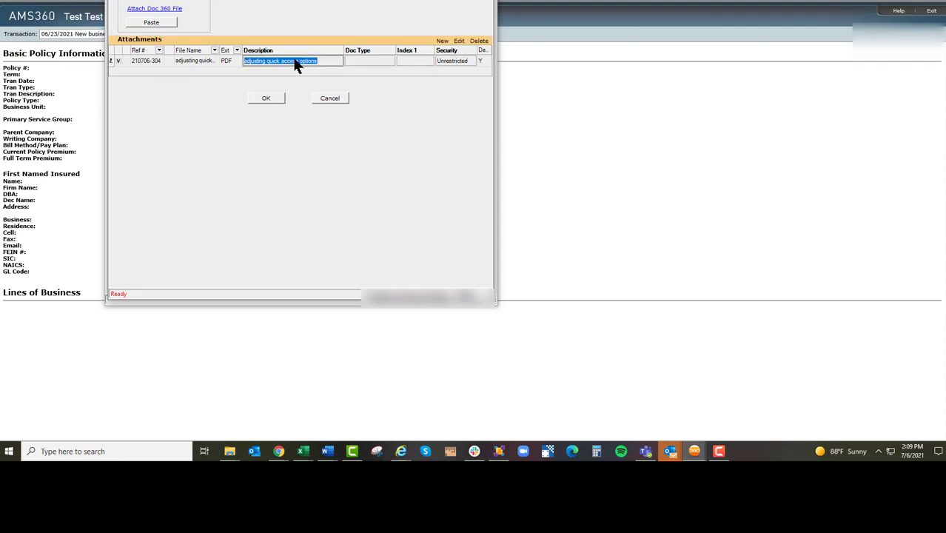
key(ctrl+v)
key(Tab)
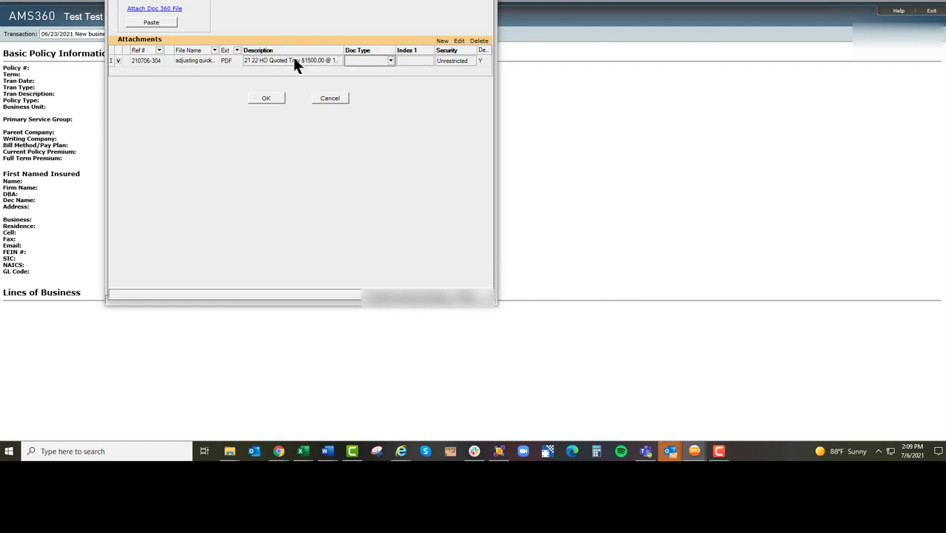
Set the attachment's document type to Quote
text(q)
click(364, 61)
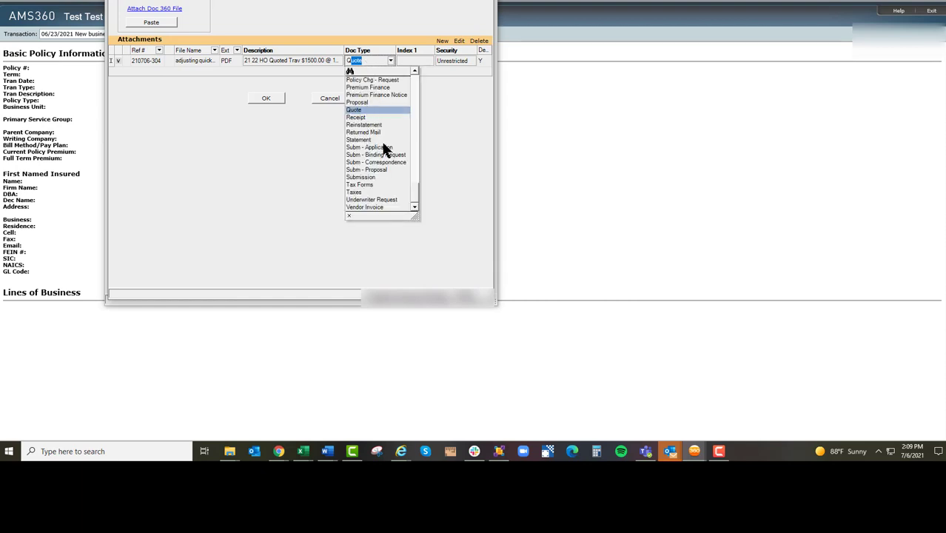
click(329, 146)
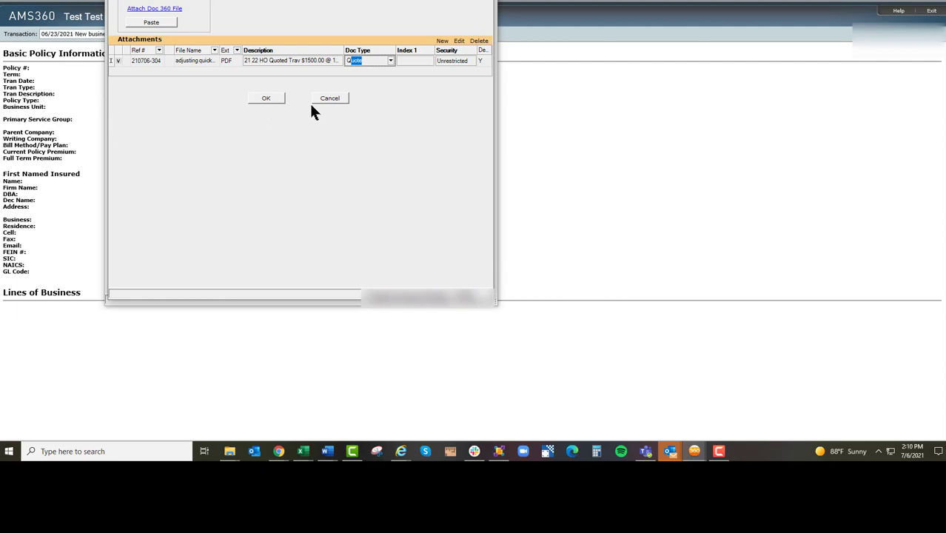
Change the attachment's document type to Claims - First Report
key(BackSpace)
key(BackSpace)
text(Corr)
click(391, 61)
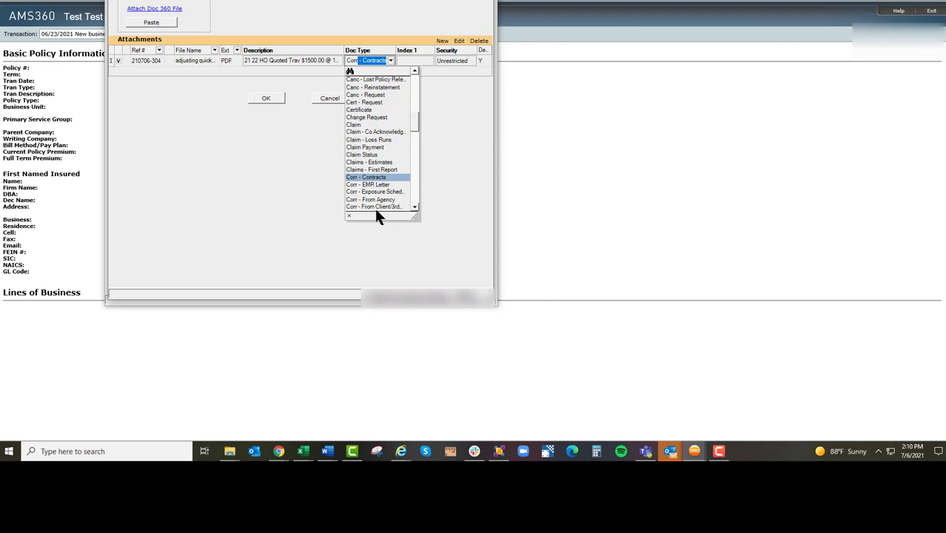
click(376, 170)
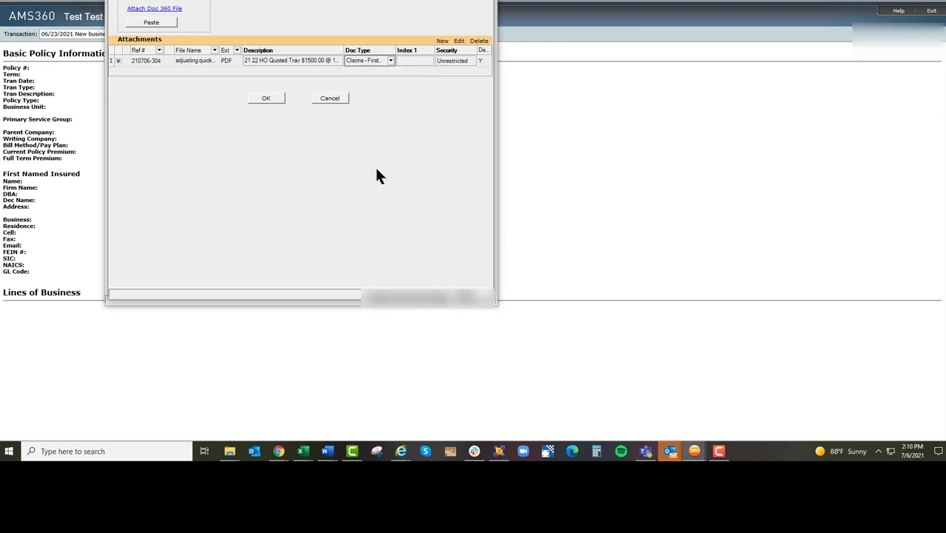
Change the attachment's document type to Quote and accept the attachment
click(383, 70)
text(q)
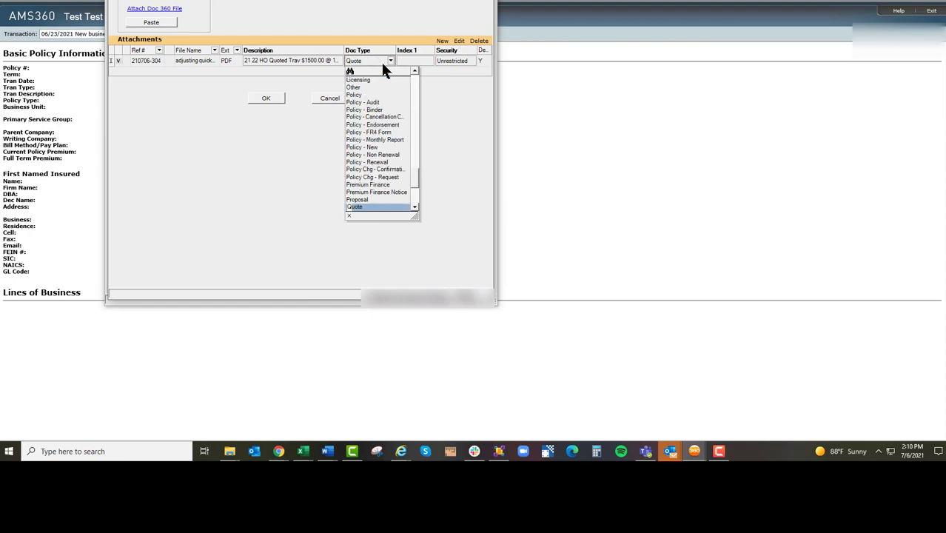
key(Tab)
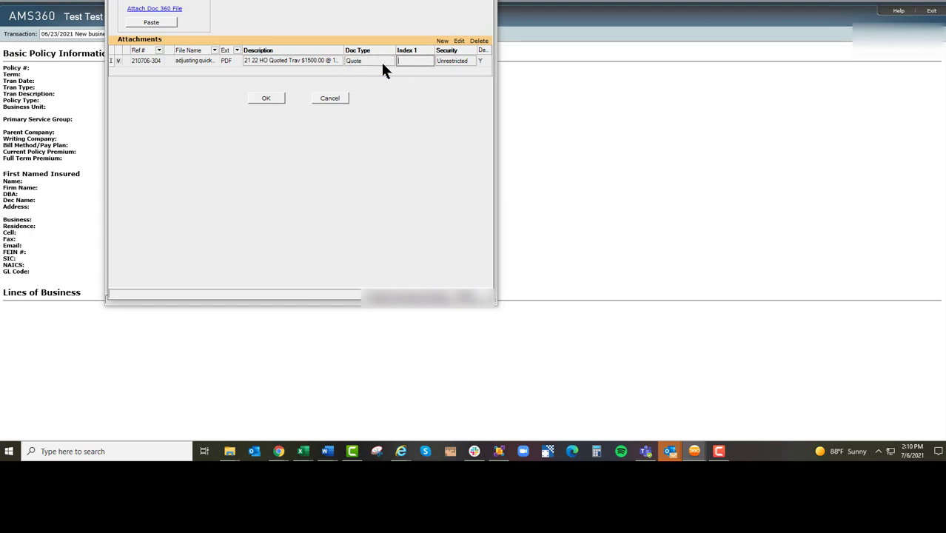
click(265, 100)
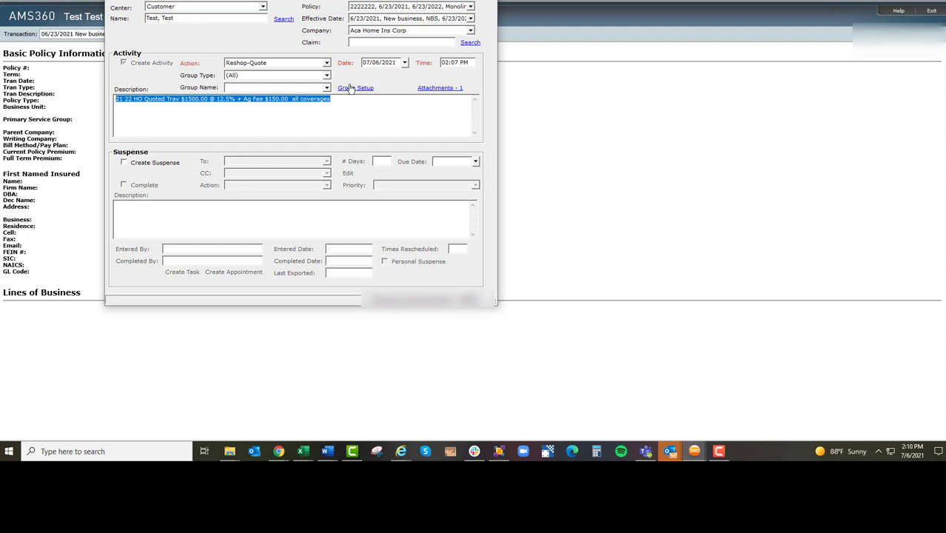
Create a suspense for the quote activity and set its action to Acct Round-Sales
click(145, 167)
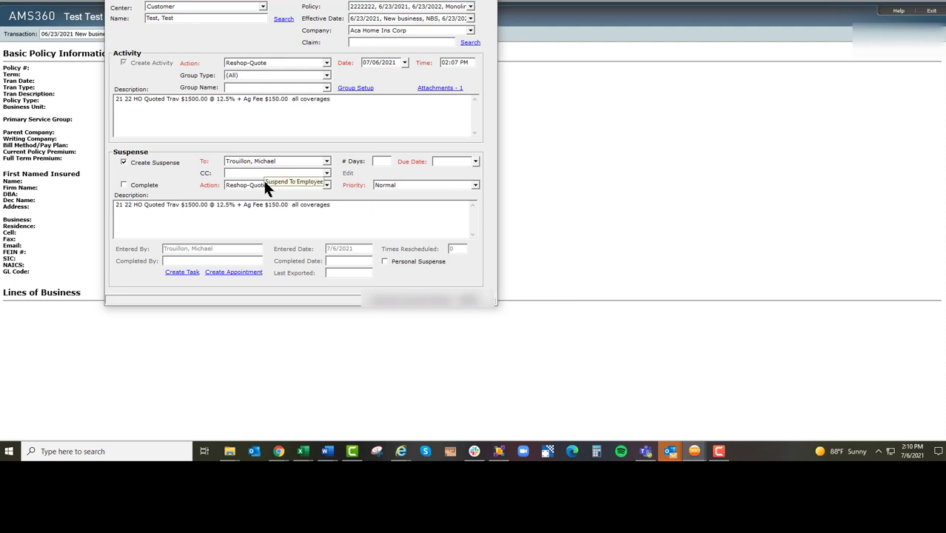
click(314, 187)
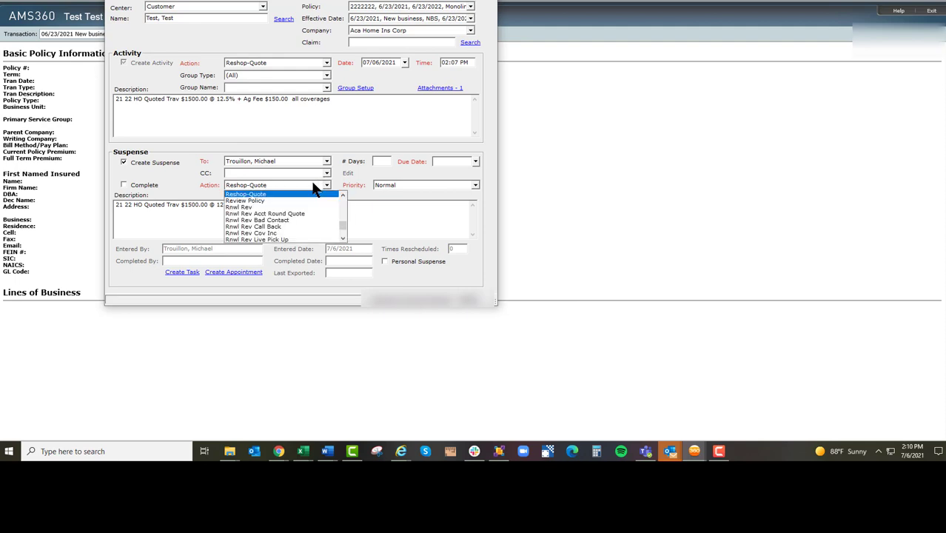
key(b)
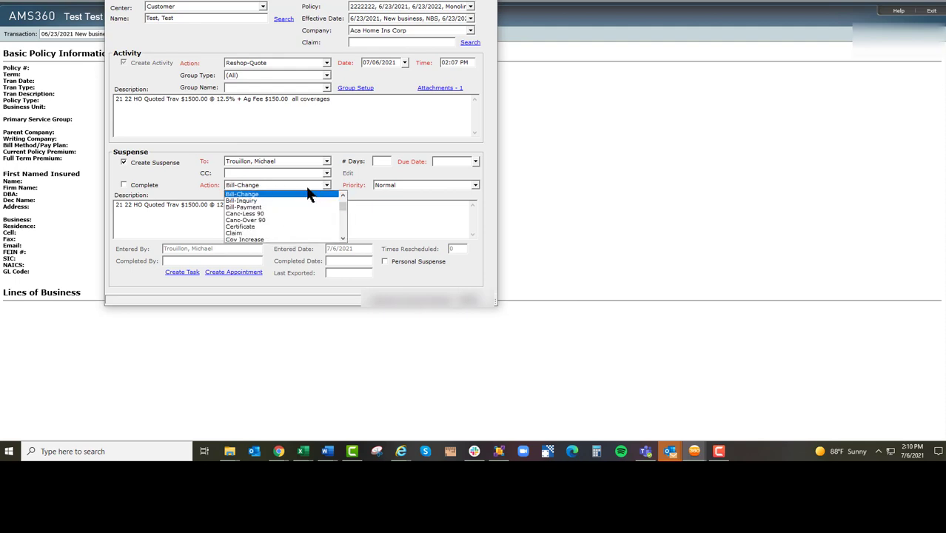
click(270, 185)
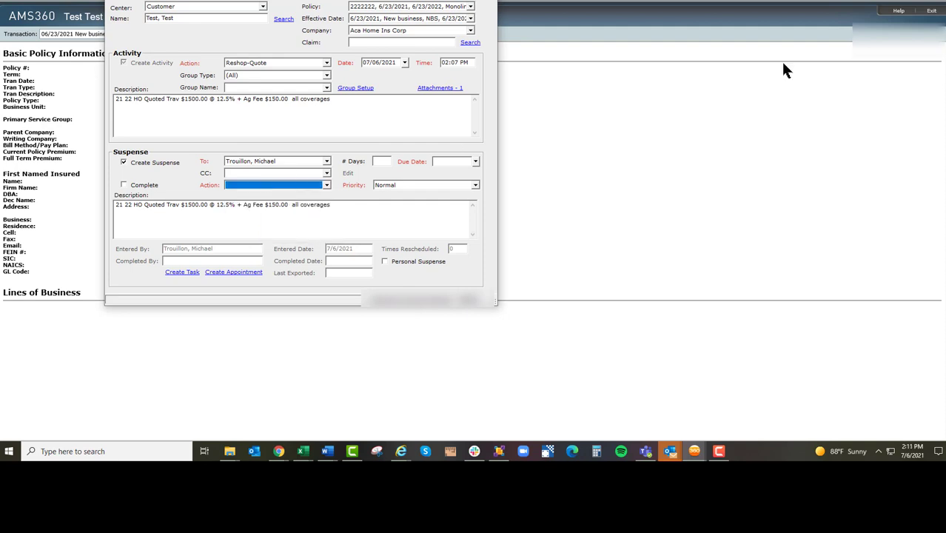
key(a)
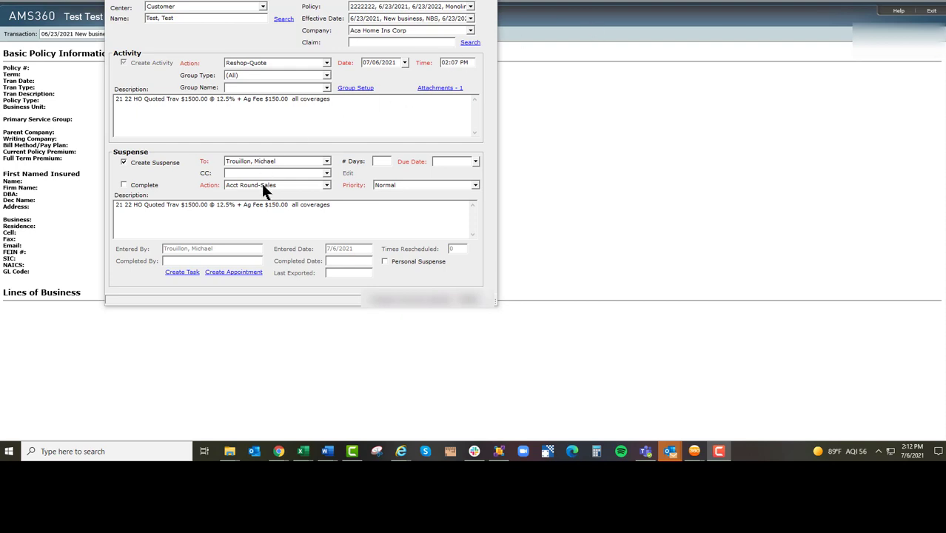
click(242, 186)
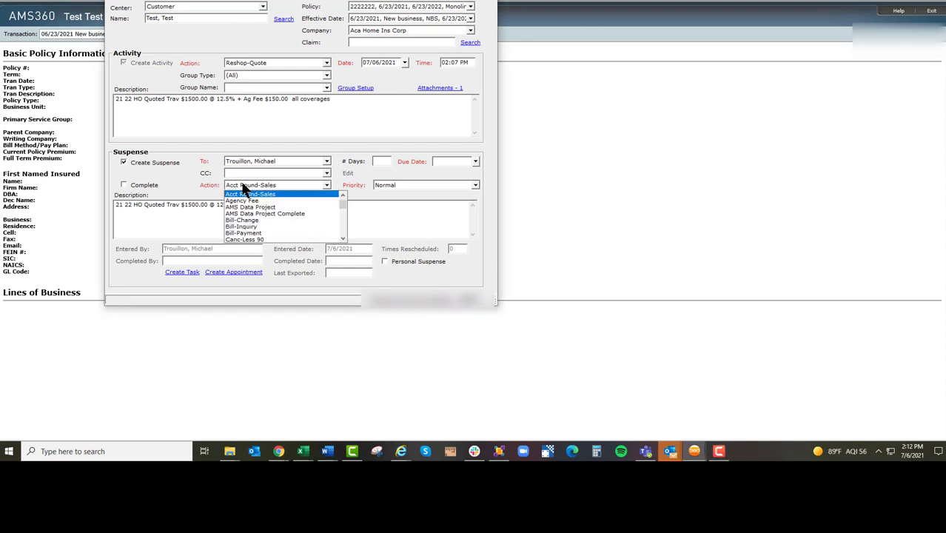
click(243, 187)
click(255, 186)
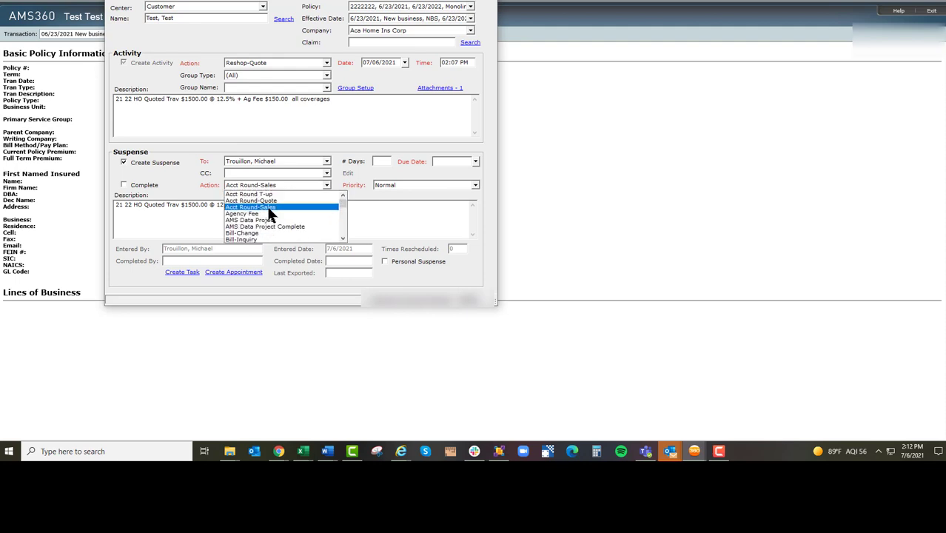
click(268, 207)
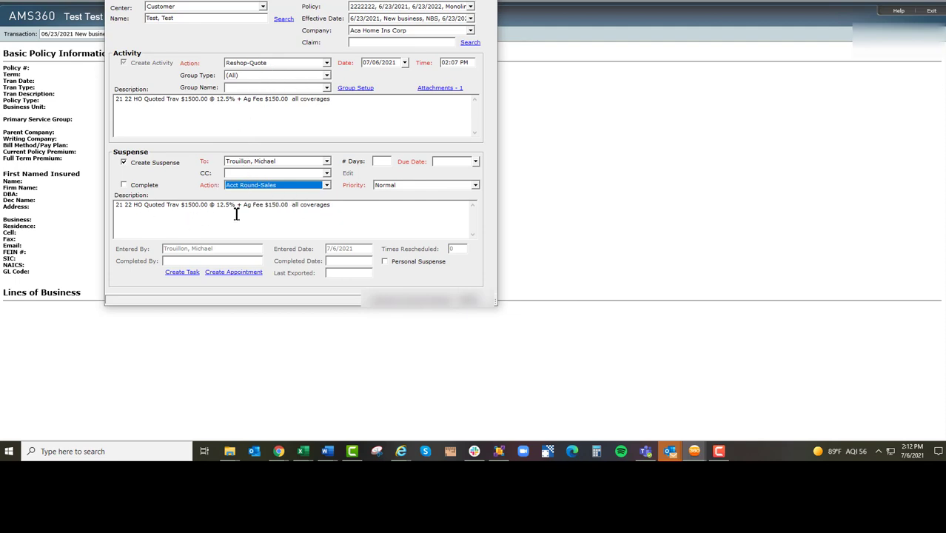
Append "- bound yet?" to the end of the suspense description
click(346, 208)
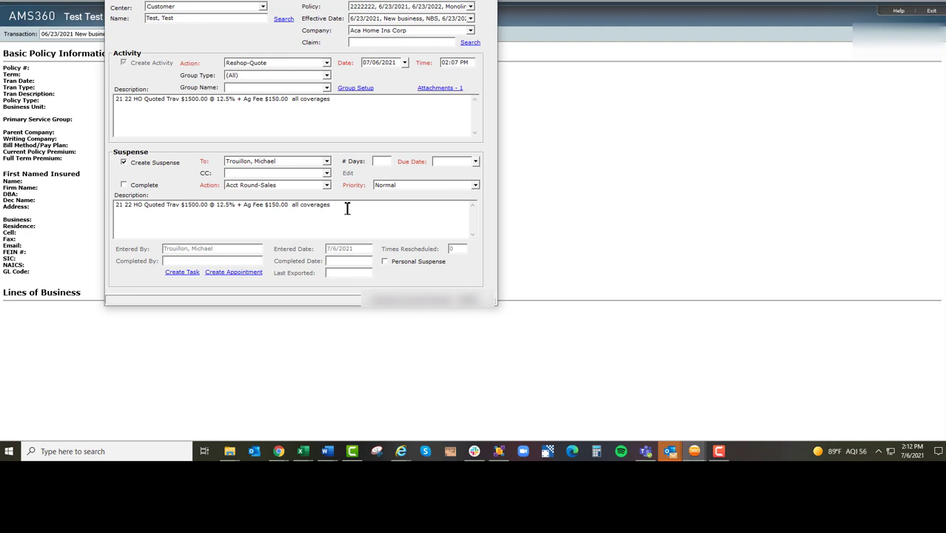
text(- bound yet?)
Set the suspense due date to 07/13/2021, then save the activity and exit the policy window
click(476, 162)
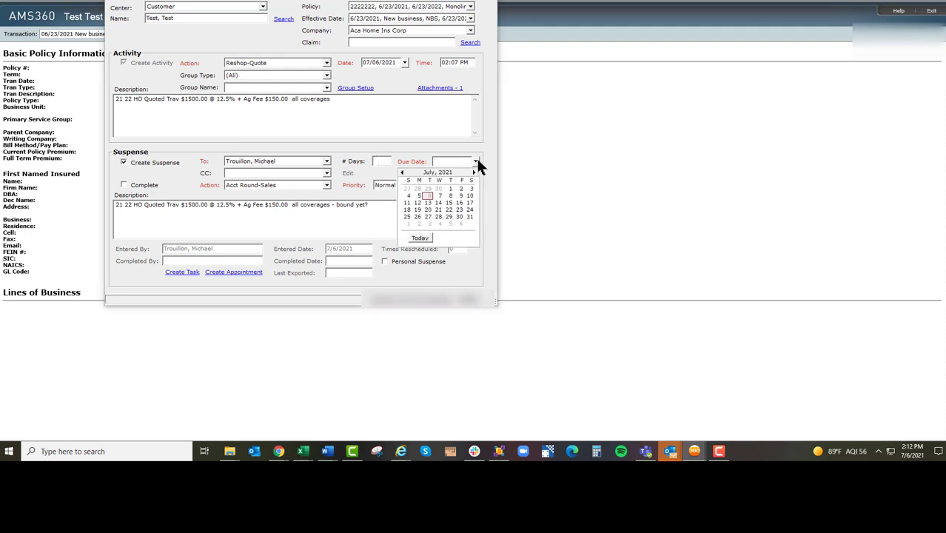
click(427, 202)
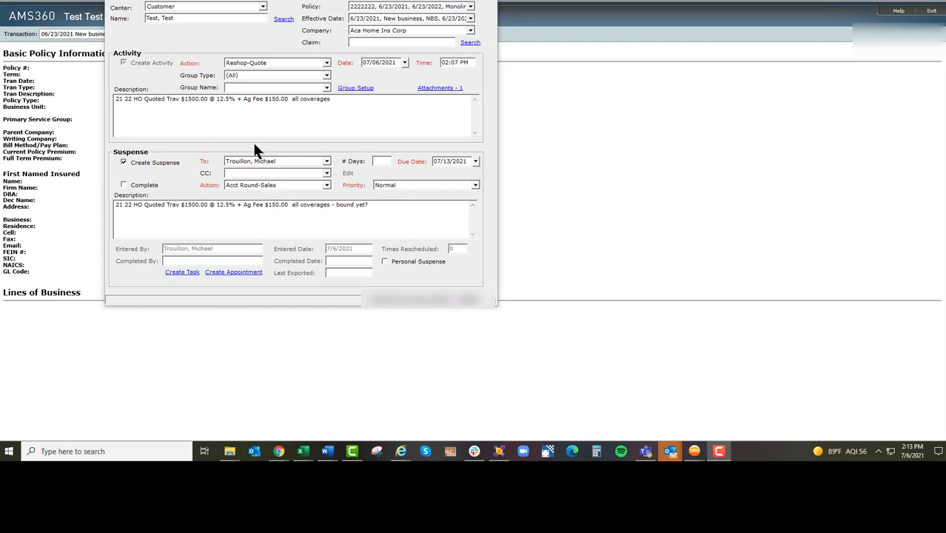
click(115, 2)
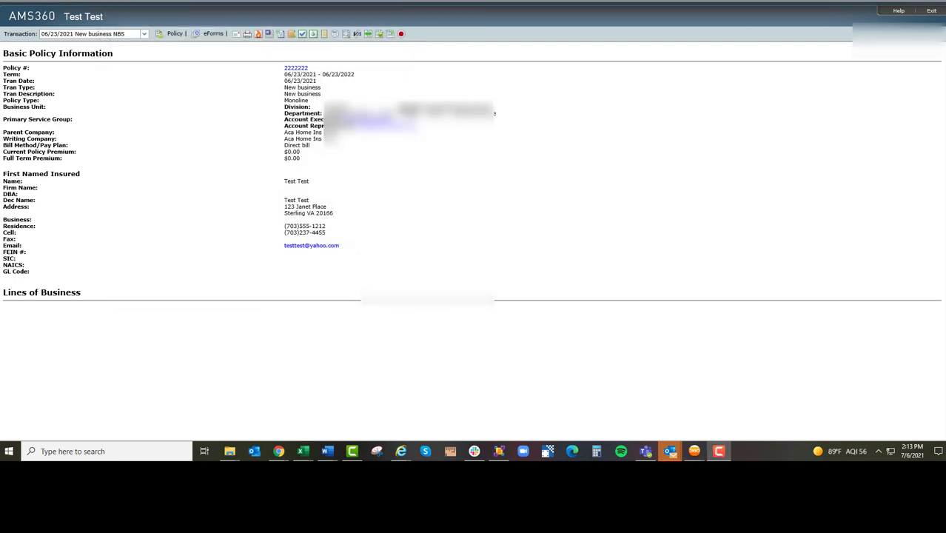
click(934, 4)
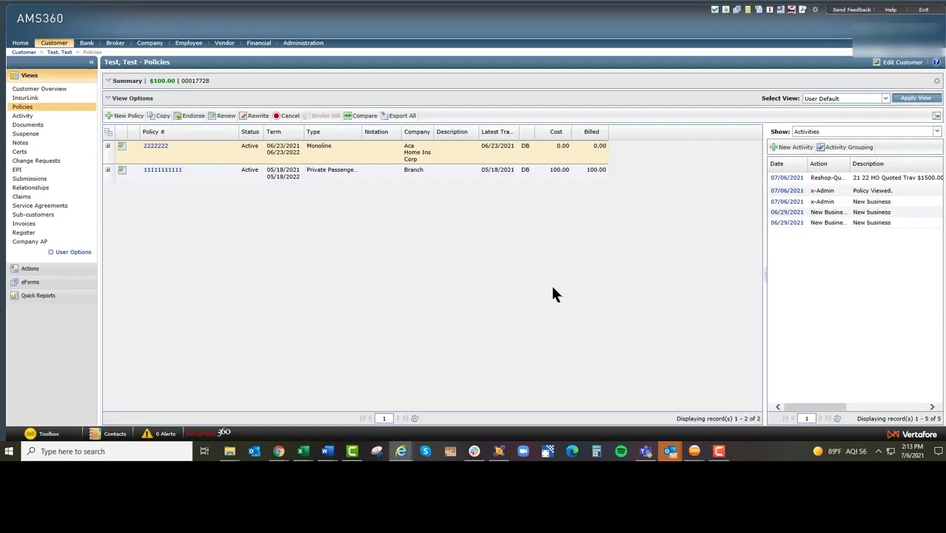
Review the selected policy's new Reshop-Quote activity and its attached documents
drag(818, 178, 879, 181)
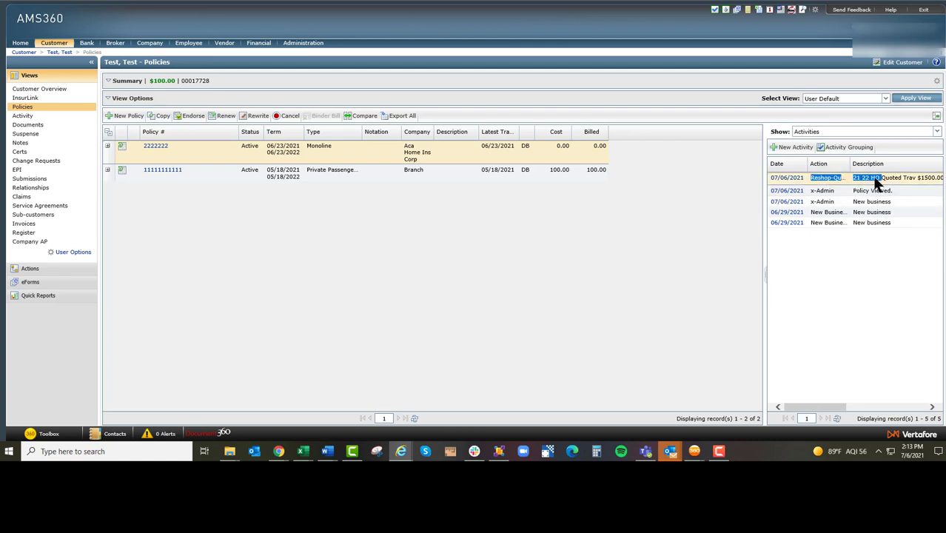
click(936, 131)
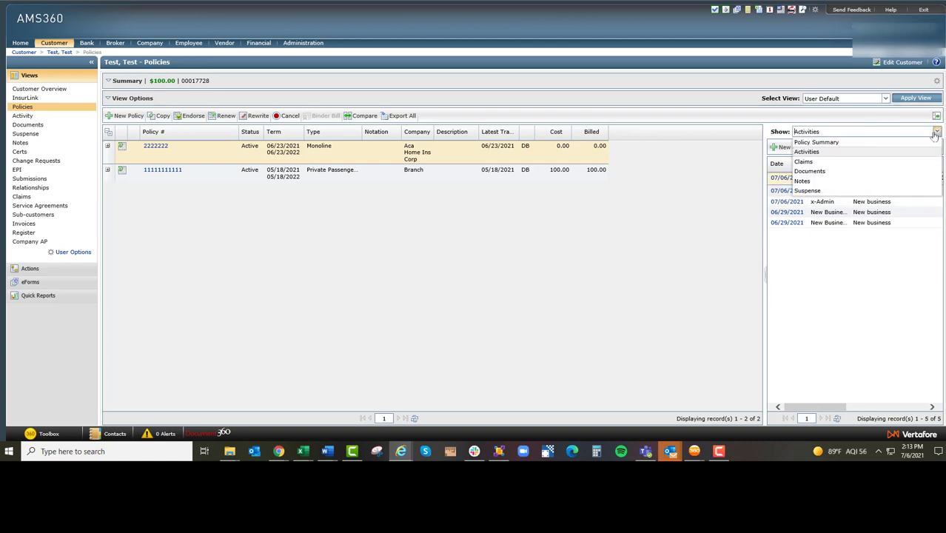
click(816, 171)
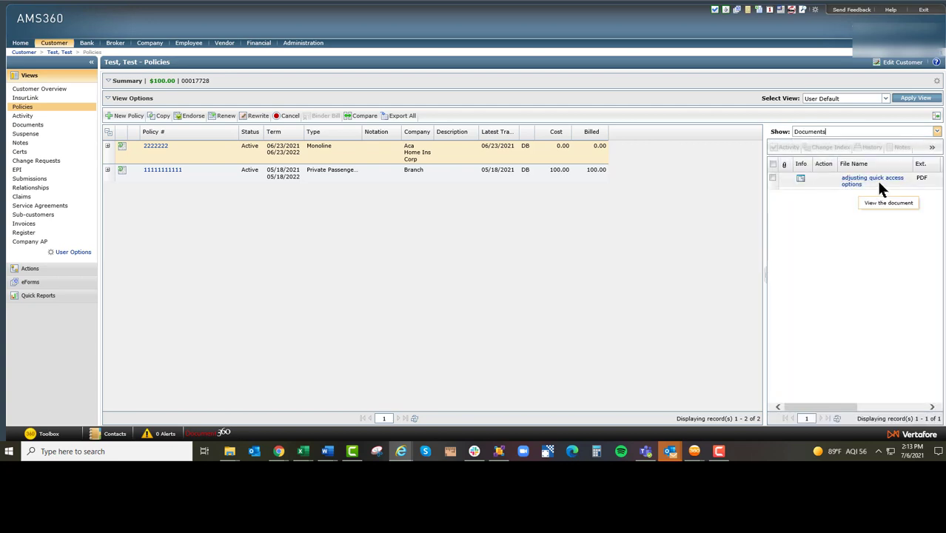
drag(824, 407, 802, 410)
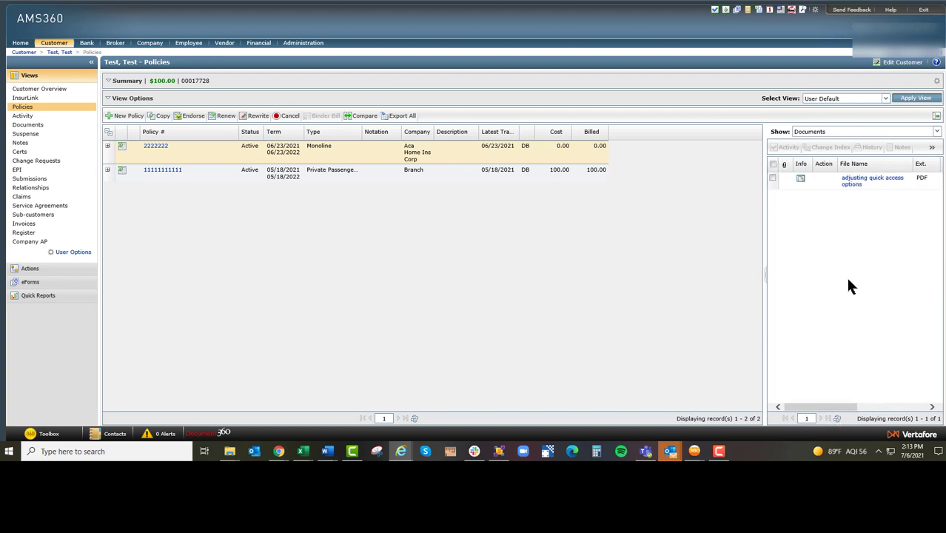
Show the selected policy's suspenses and examine the new follow-up entry's details
click(936, 131)
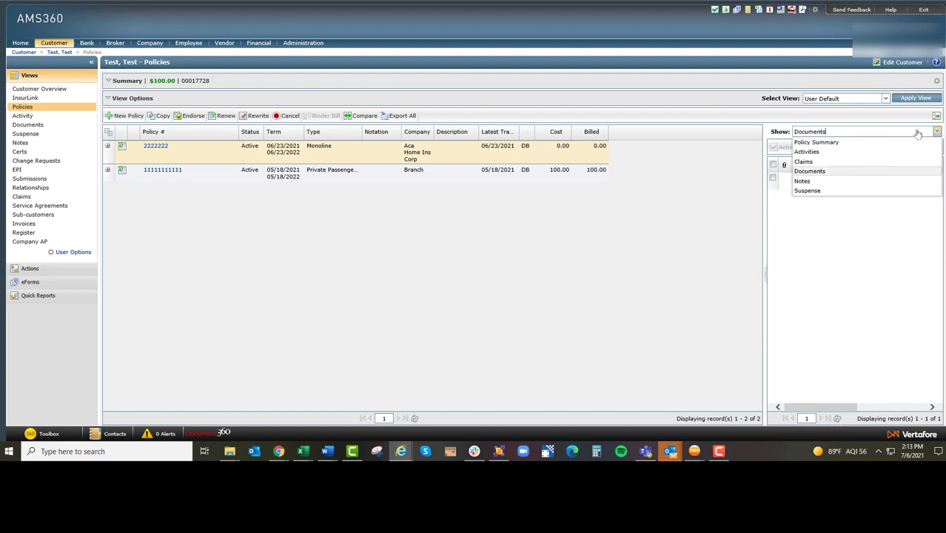
click(807, 191)
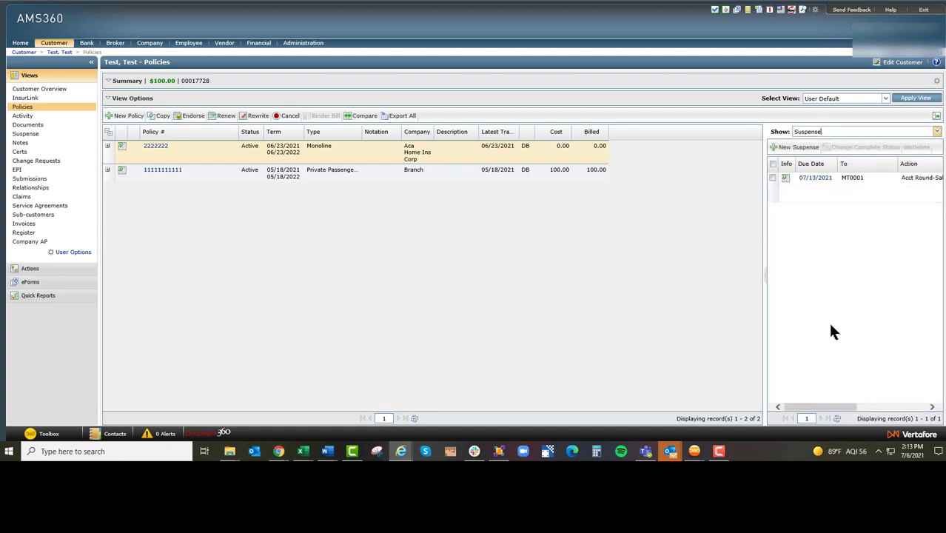
drag(812, 402, 765, 351)
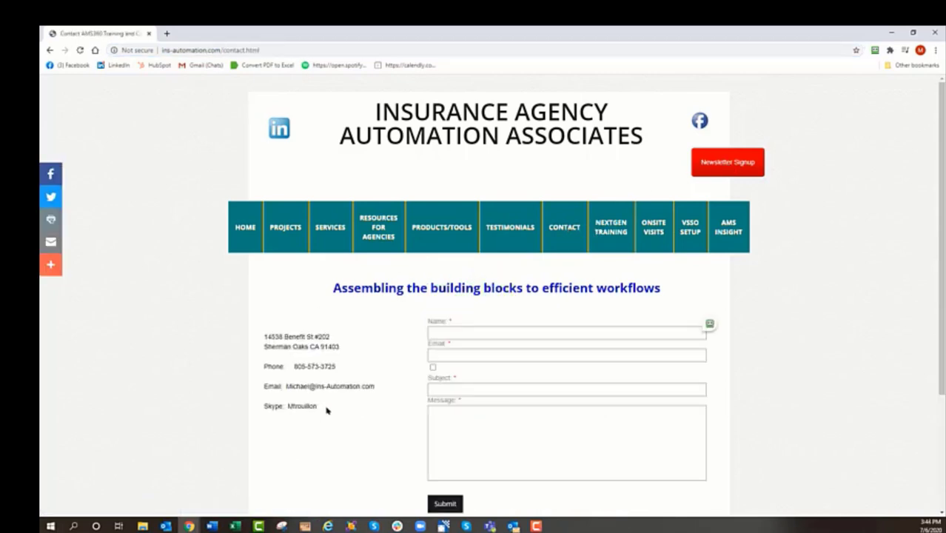
Highlight the e-mail address and phone number on the ins-automation.com contact page, returning to it from the Calendly scheduling page
drag(376, 391, 282, 388)
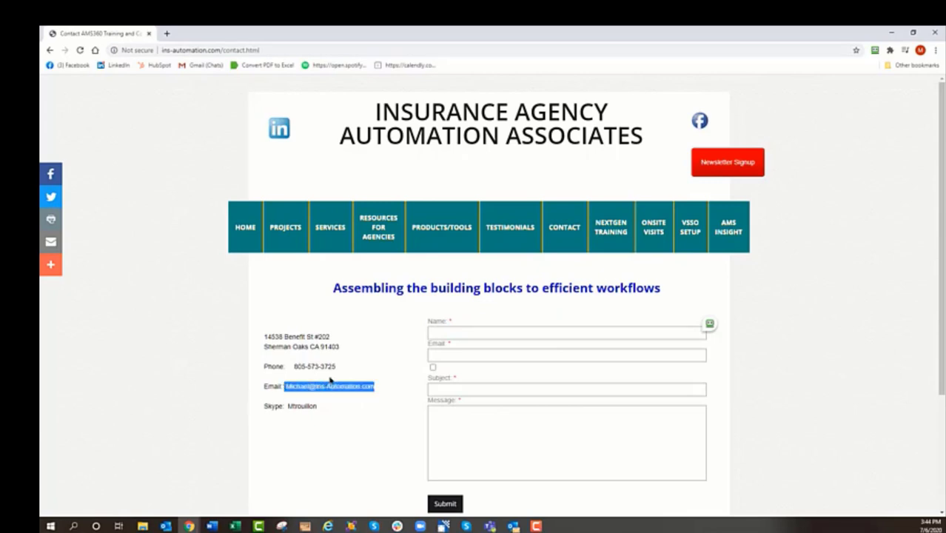
drag(337, 367, 293, 366)
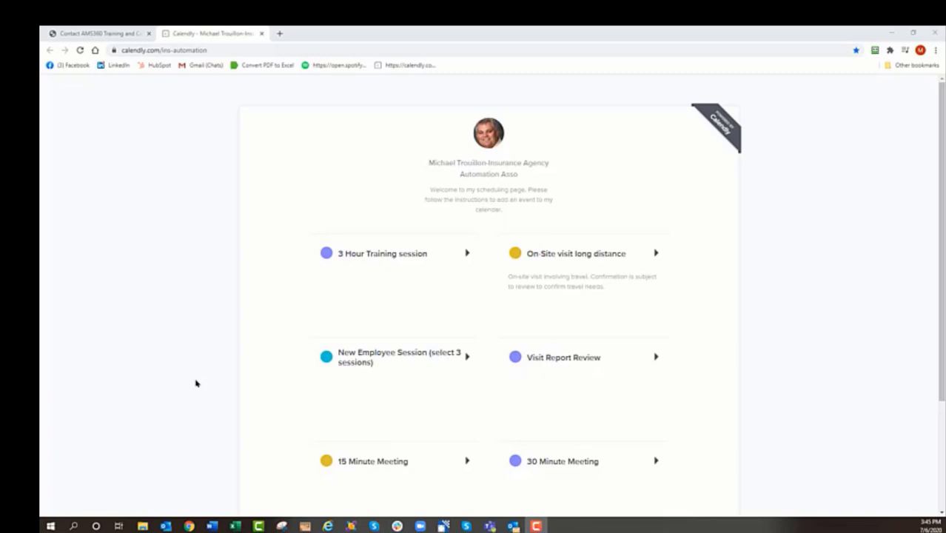
click(97, 33)
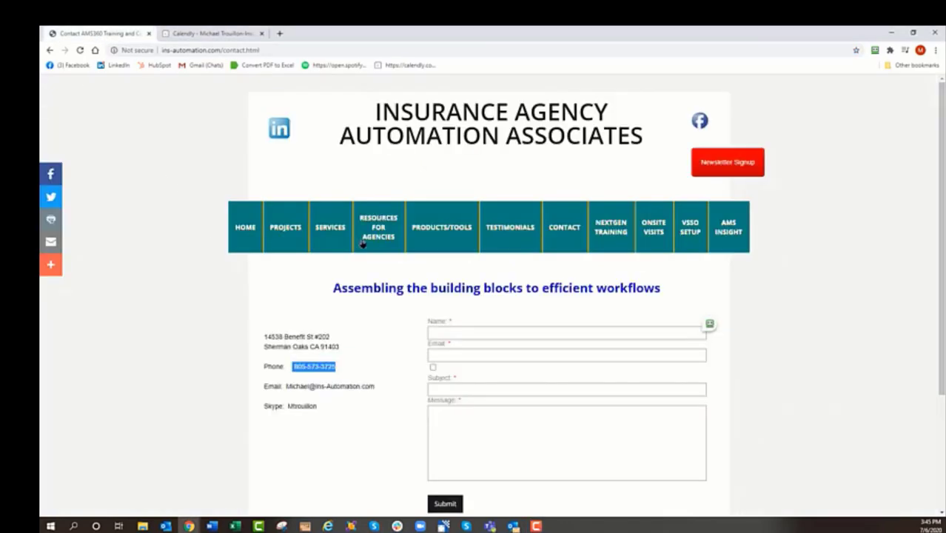